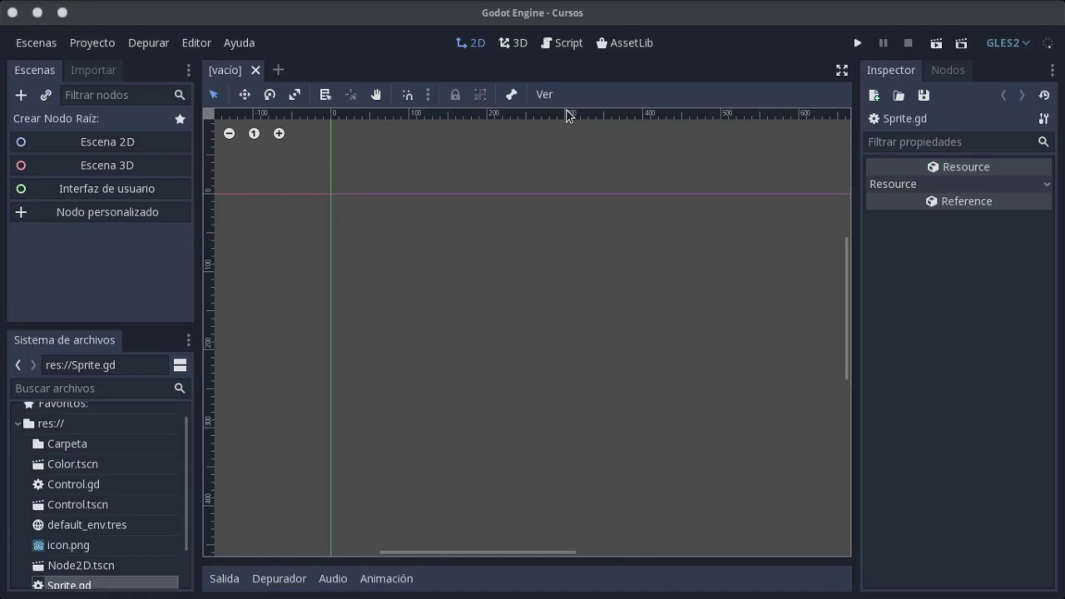
Open Sprite.gd from the FileSystem dock in the Script editor
scroll(162, 566, down, 2)
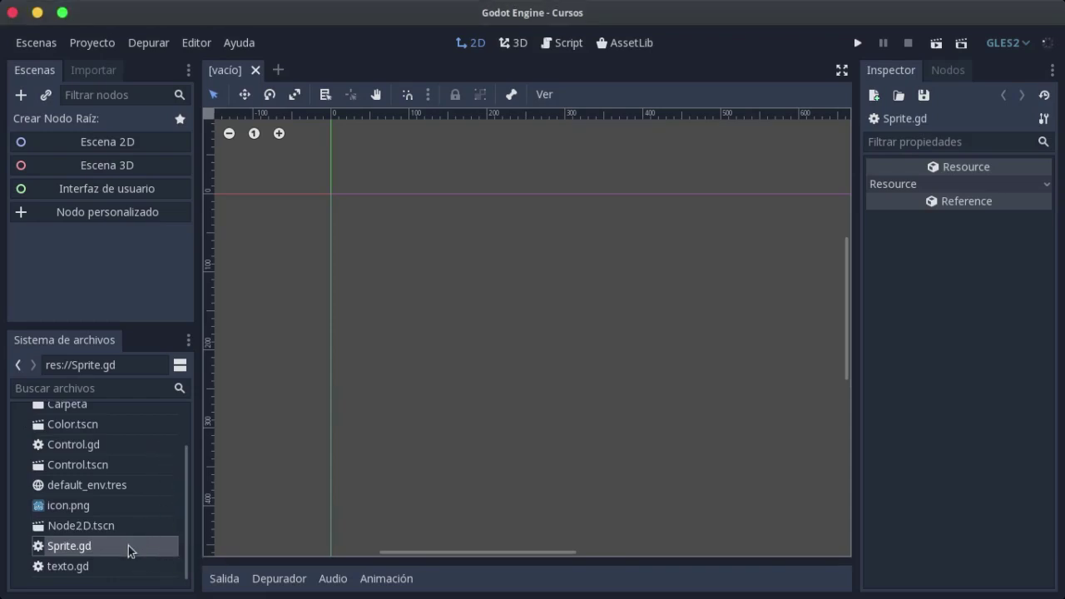
click(129, 550)
double_click(129, 549)
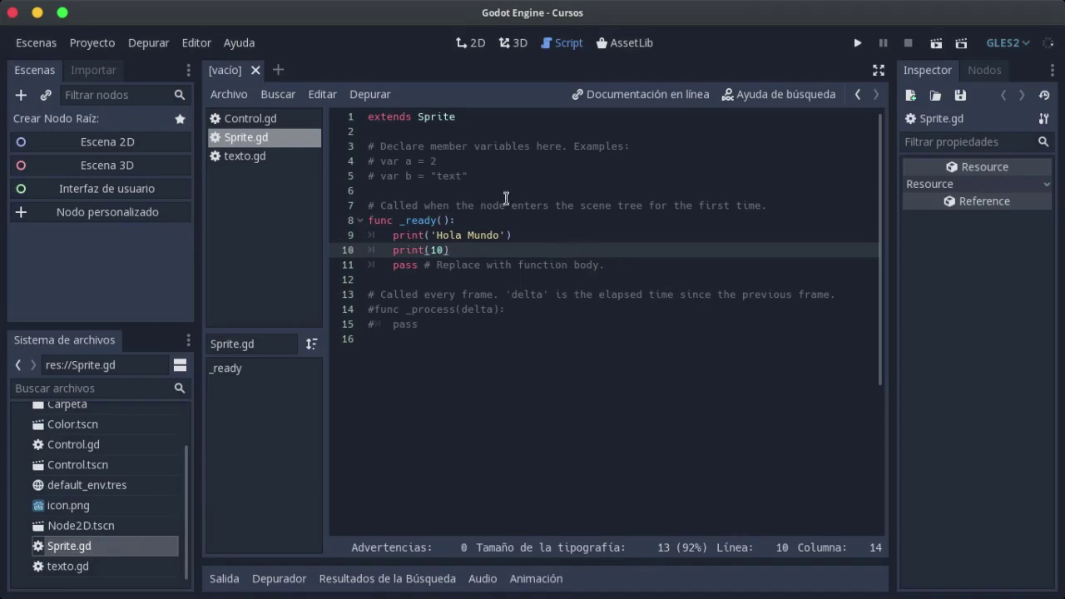
click(475, 190)
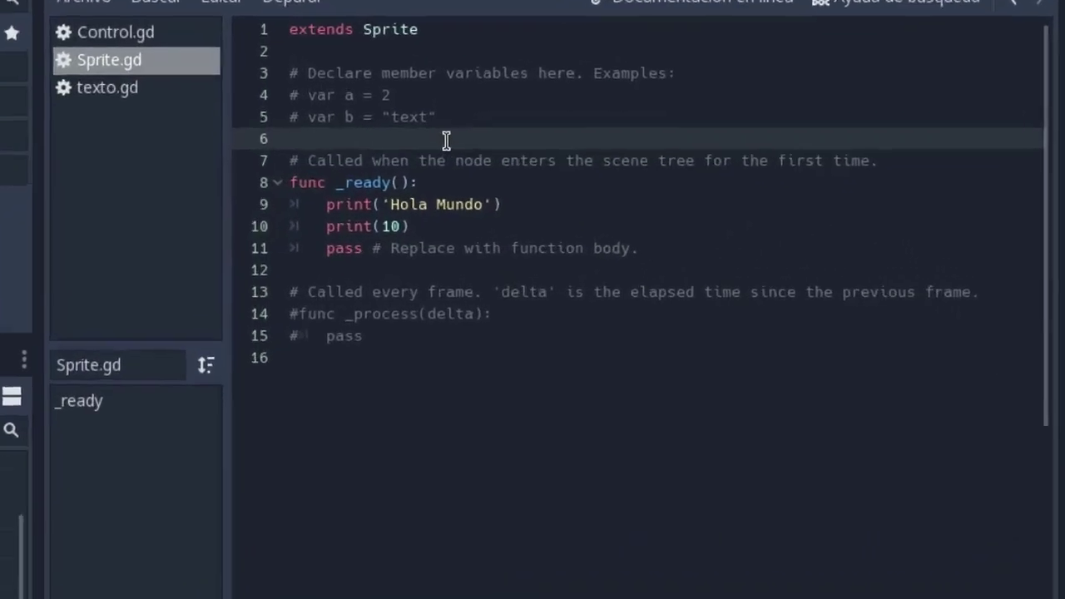
Declare var numero = 10 on a new line above the _ready function
key(Return)
key(Return)
key(Up)
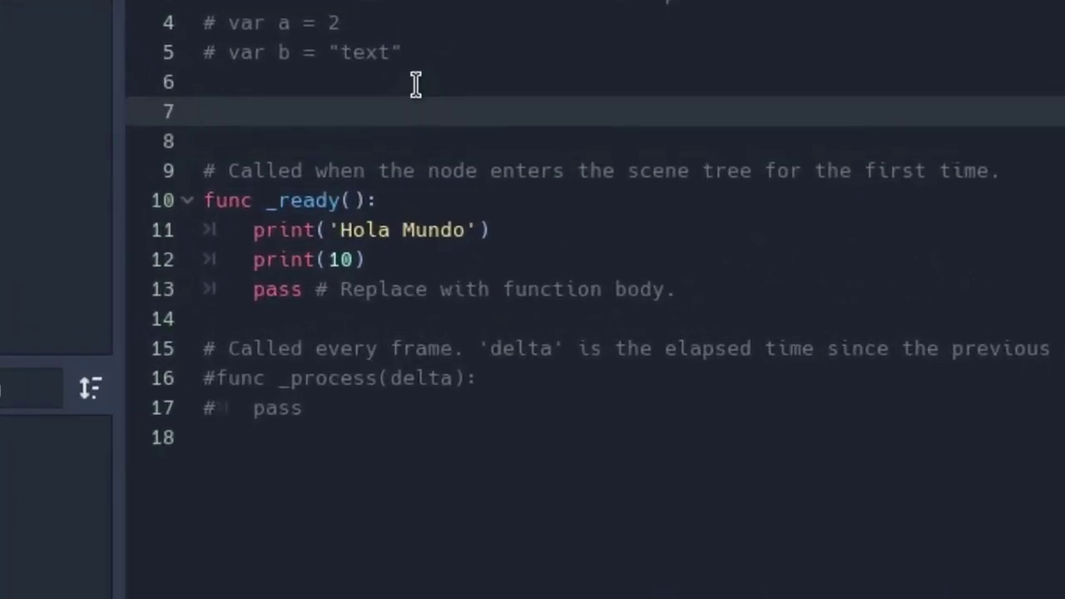
text(var )
text(num)
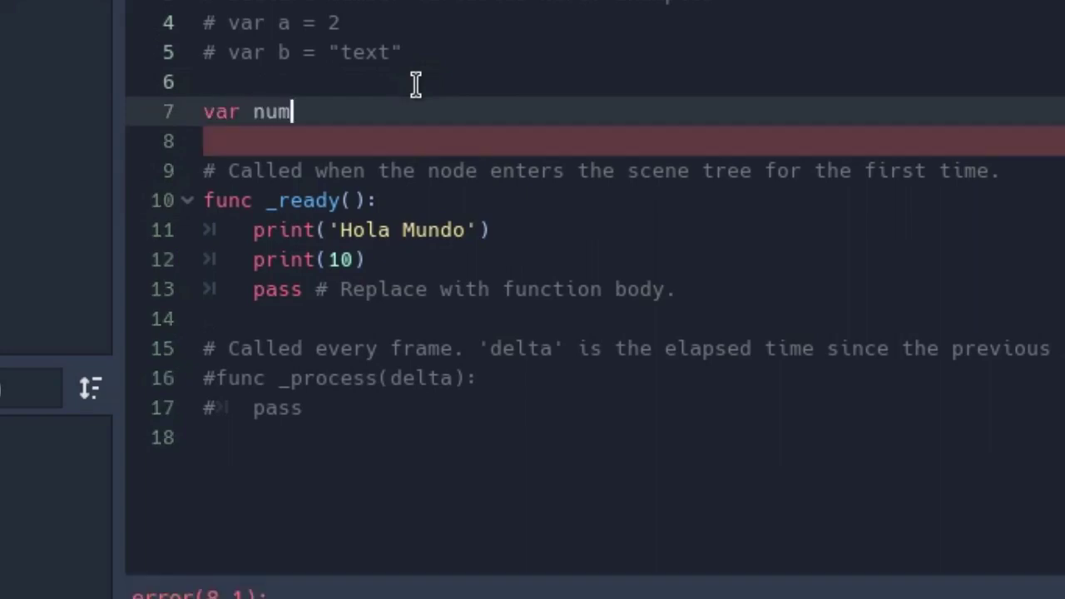
text(erp)
key(BackSpace)
text(o)
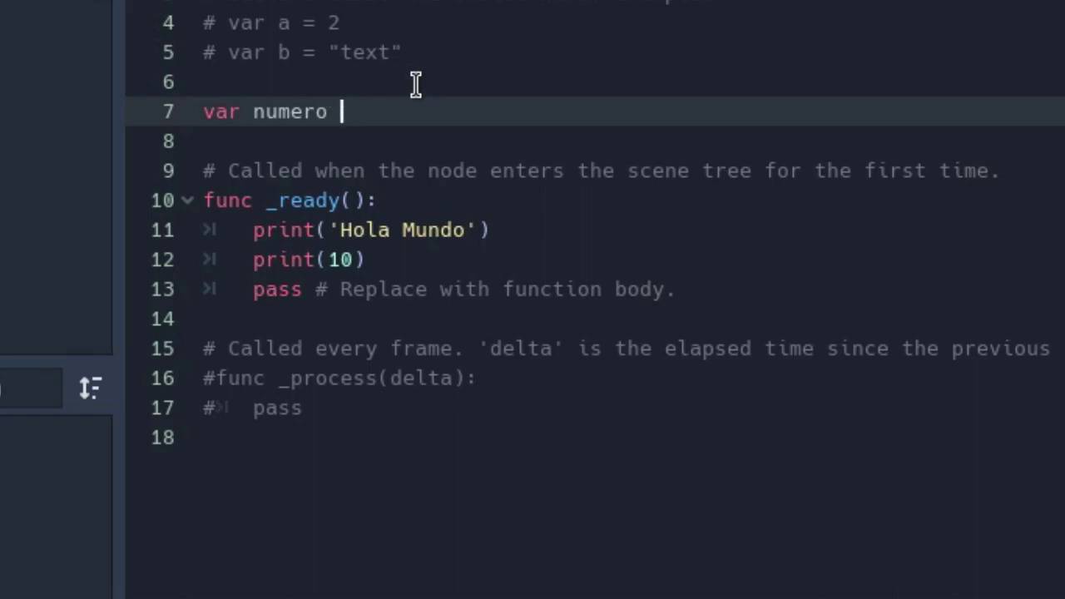
text(?)
key(BackSpace)
text(= 10)
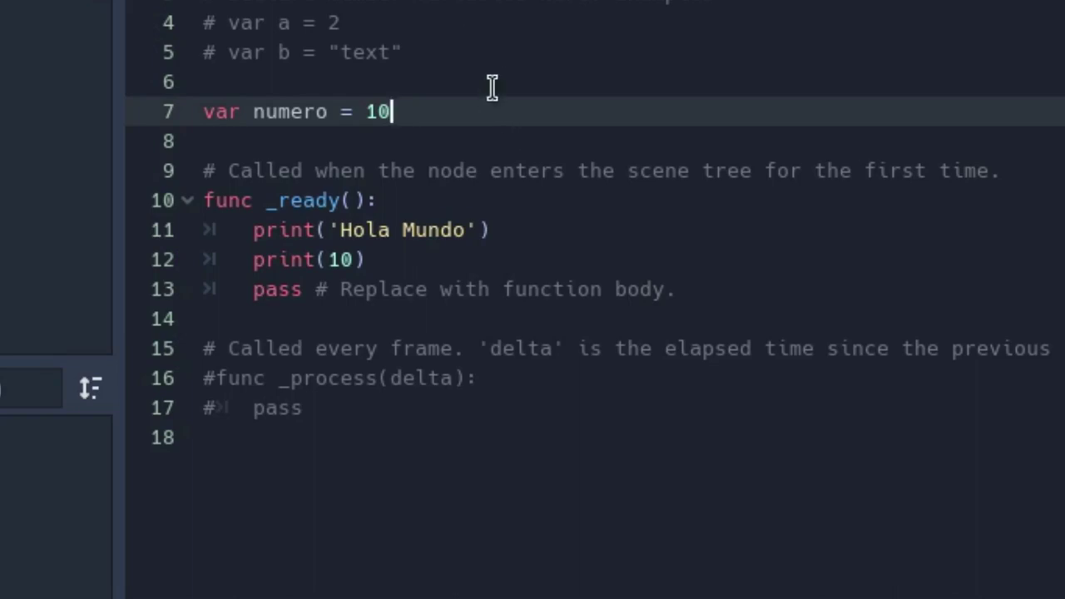
key(Return)
Add var texto = 'Hola Mundo' on line 8, using single quotes
text(var texto )
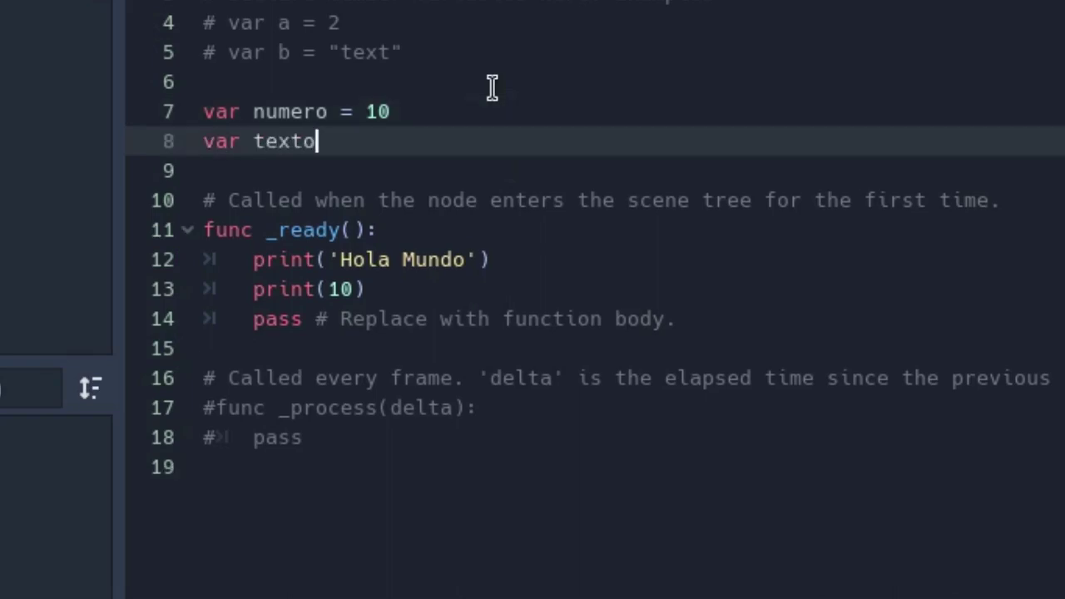
text(= "Ho)
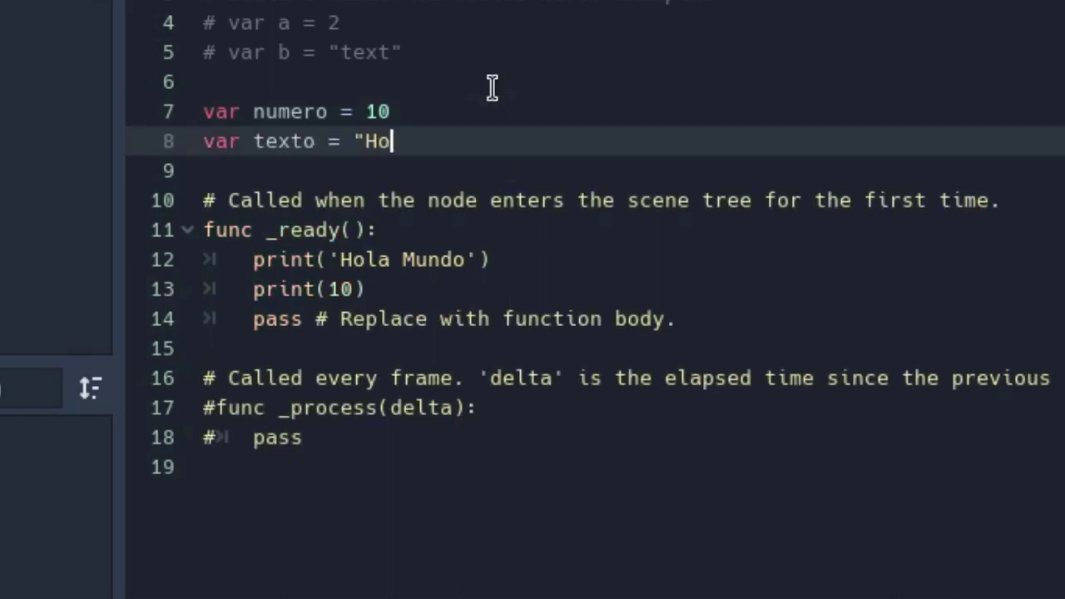
text(la")
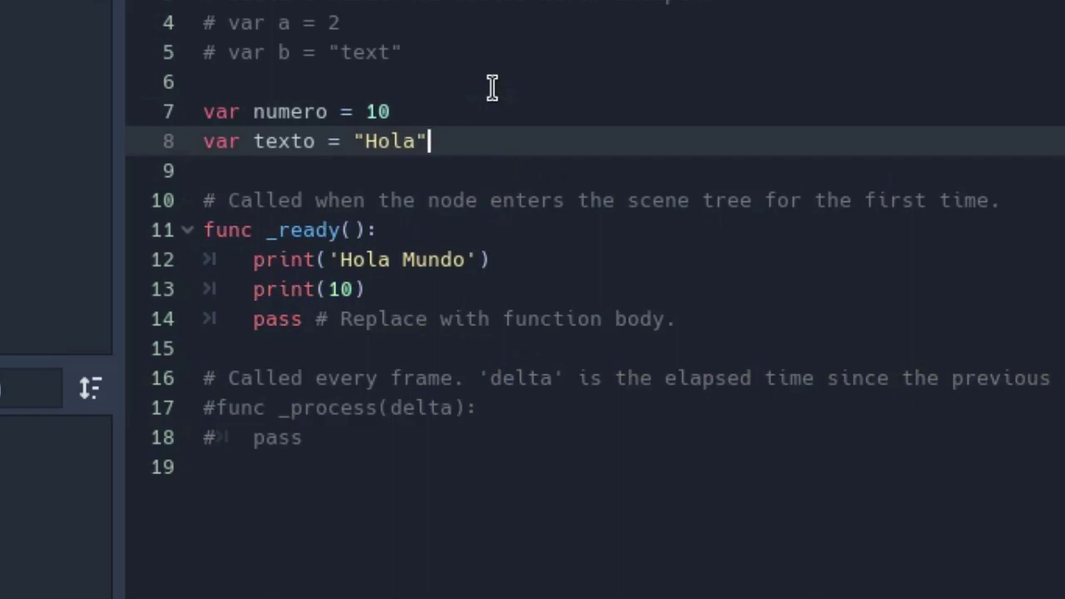
key(Left)
text(Mundo)
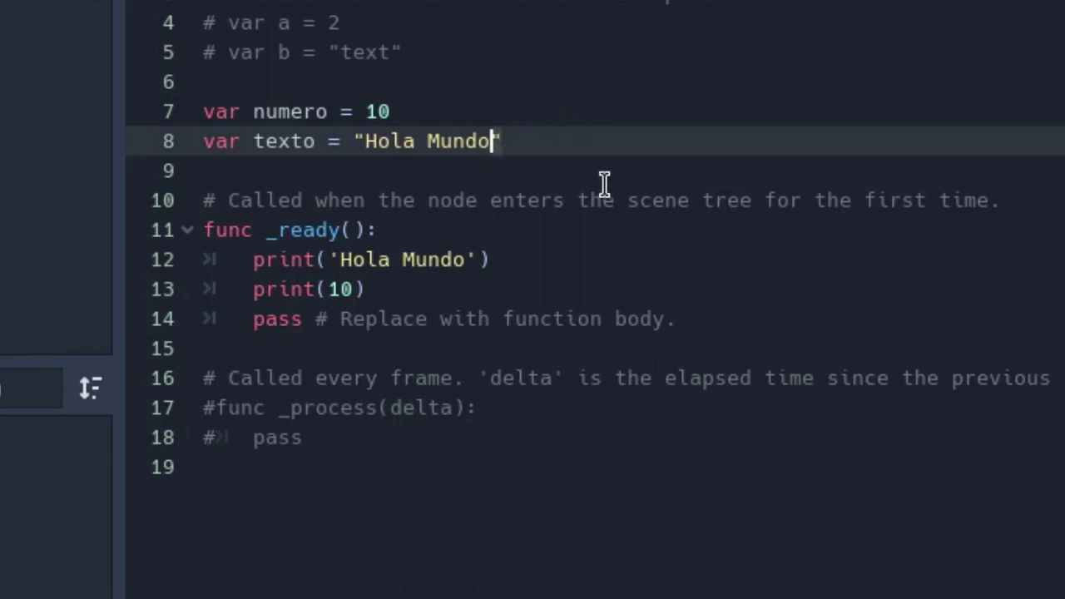
key(Delete)
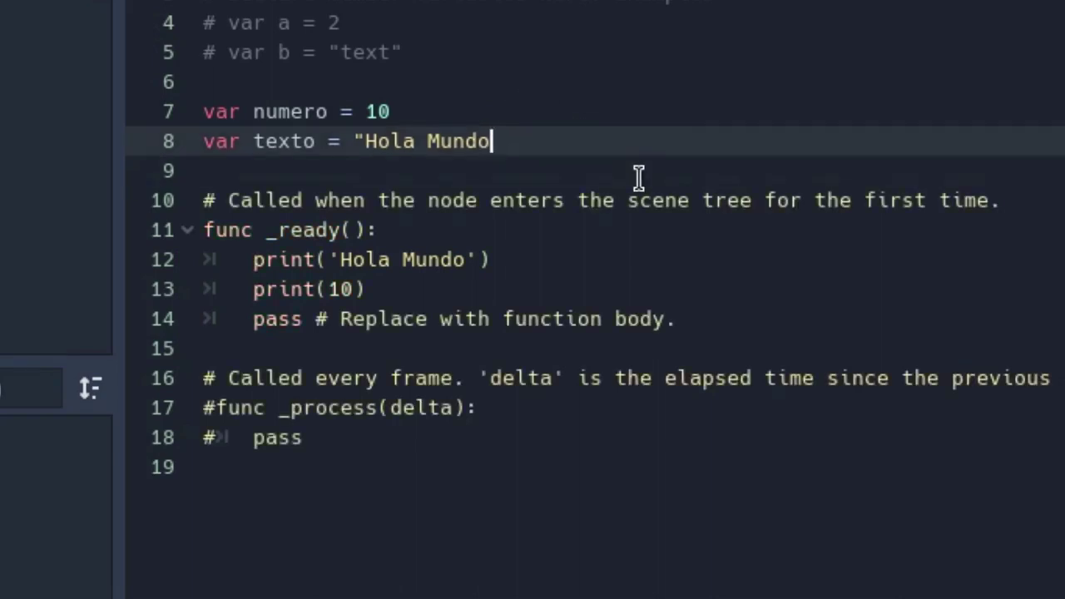
key(Left)
key(Left)
key(Left)
key(Left)
key(Left)
key(Delete)
key(Delete)
key(Delete)
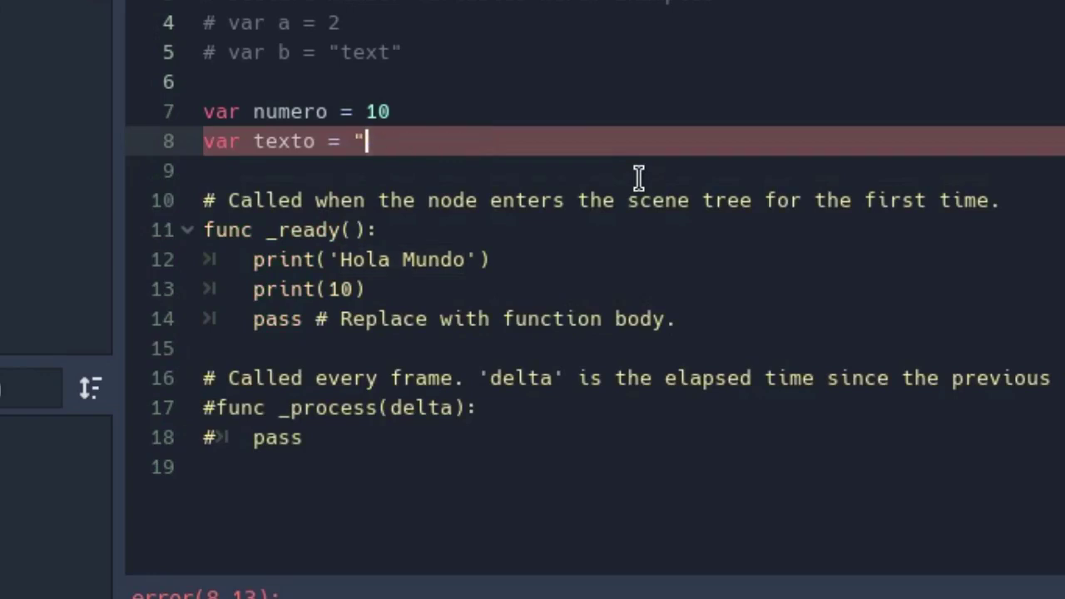
key(BackSpace)
text(')
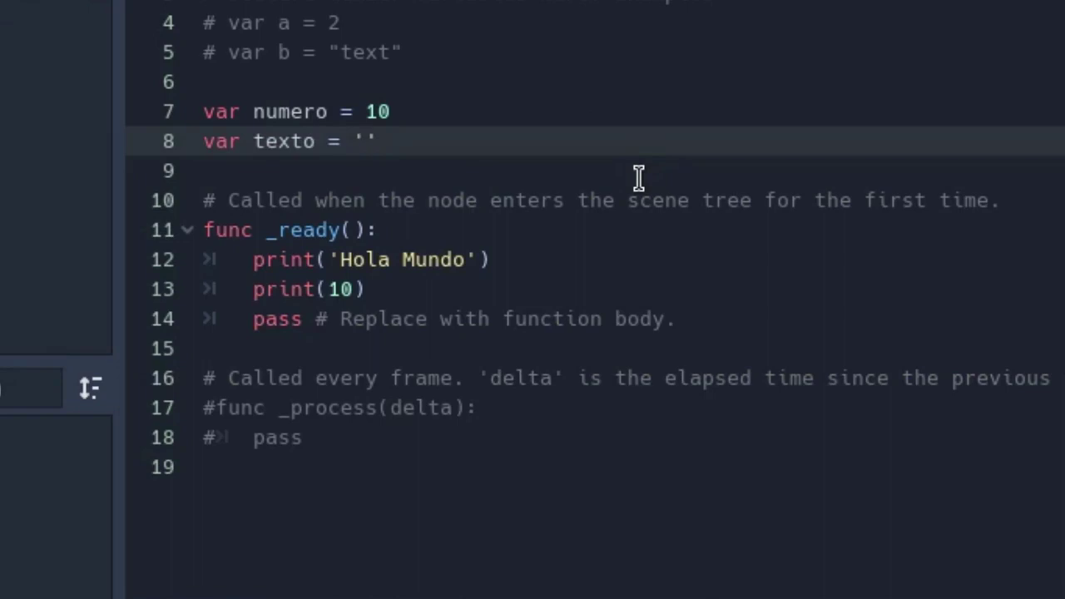
text(Hola Mundo)
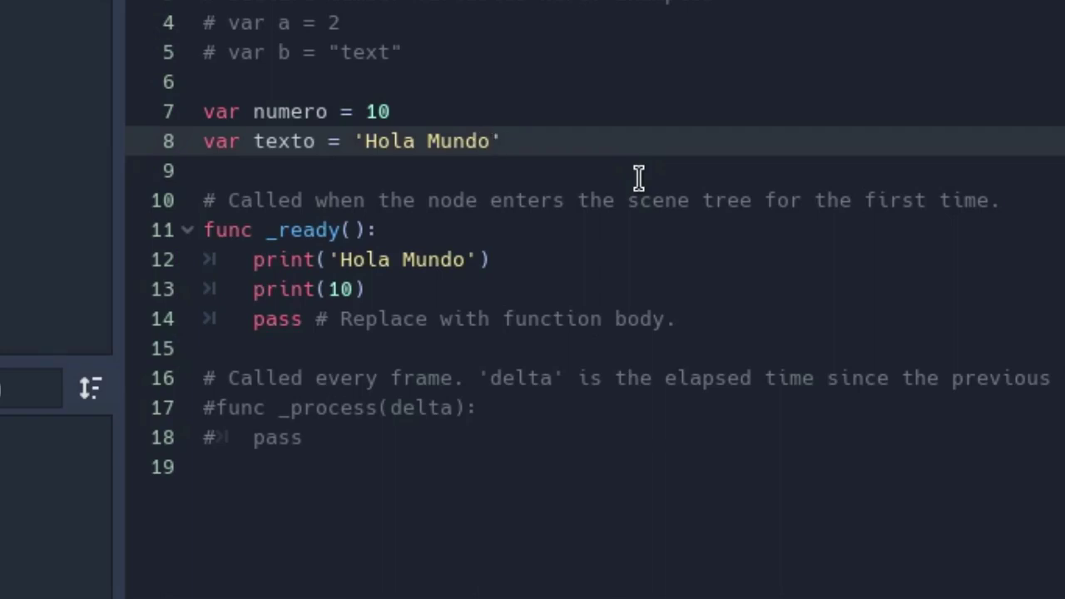
Declare var booleano = true below texto, after trying false
click(620, 161)
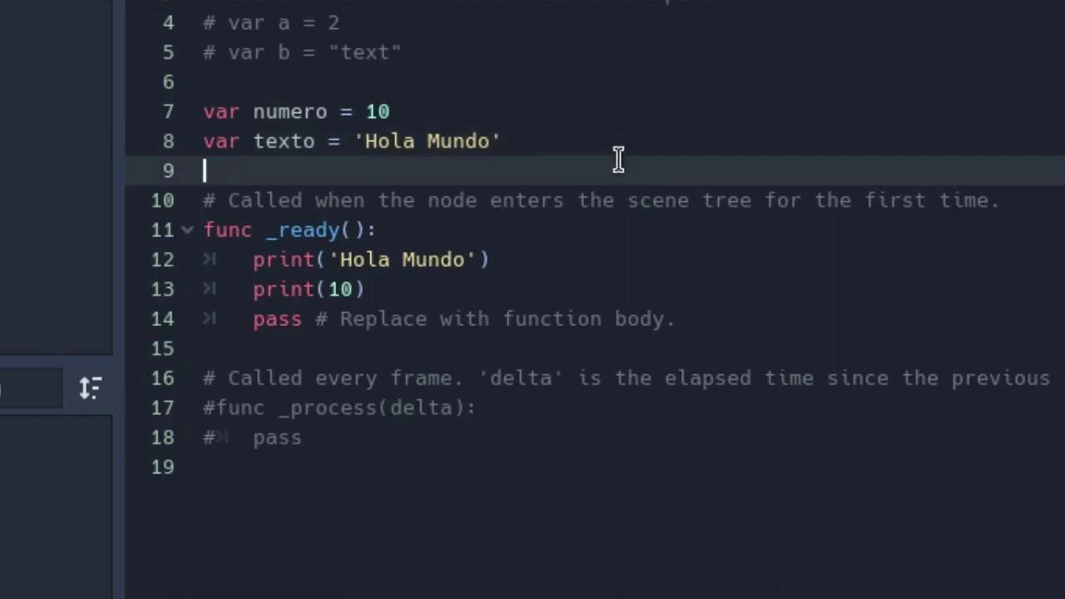
click(604, 147)
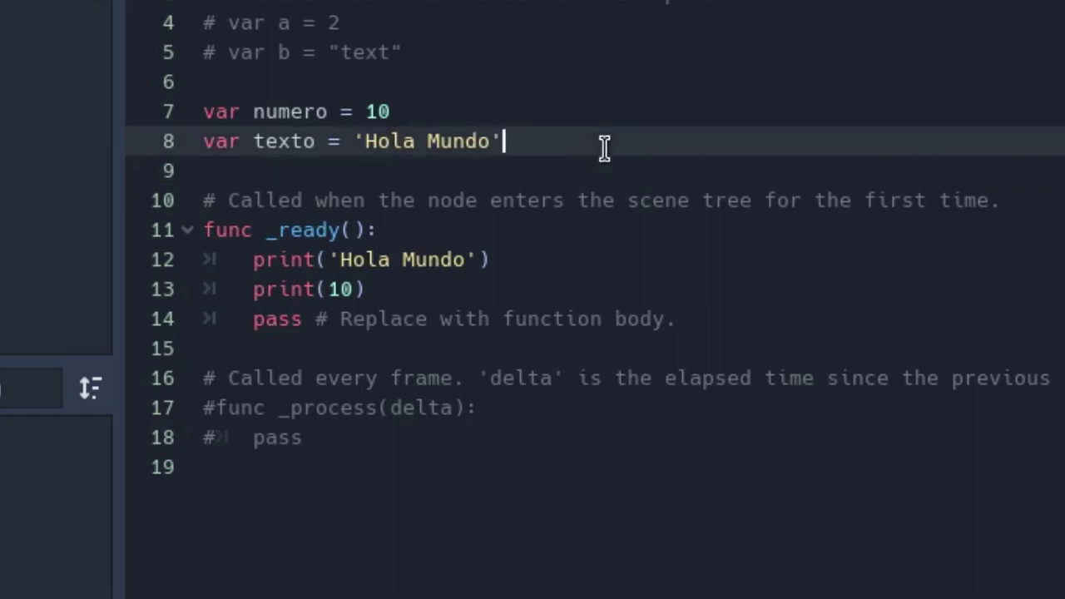
key(Return)
text(var )
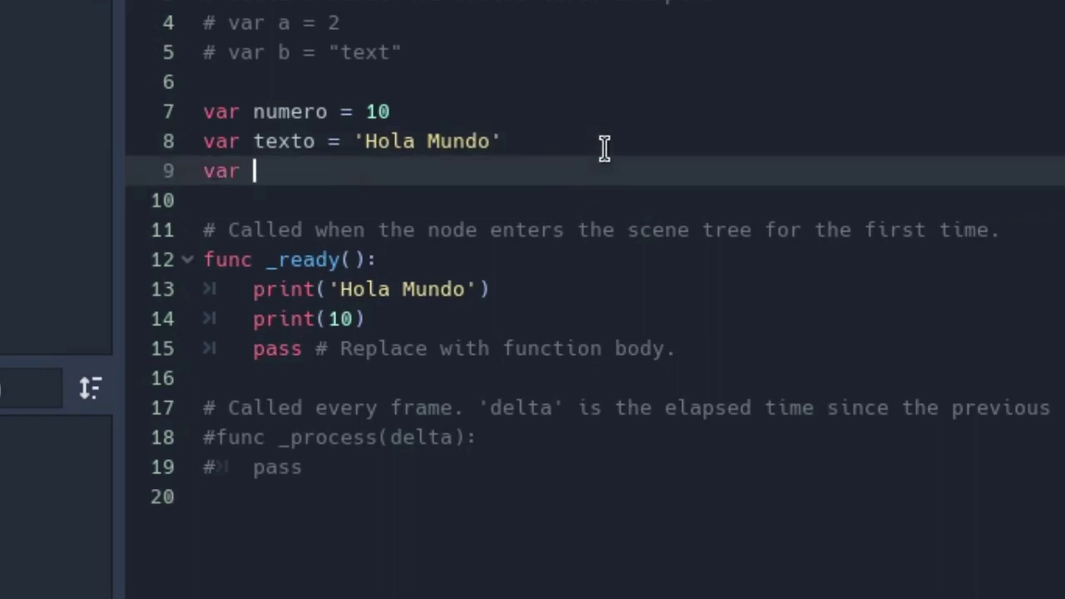
text(bo)
text(oleano = )
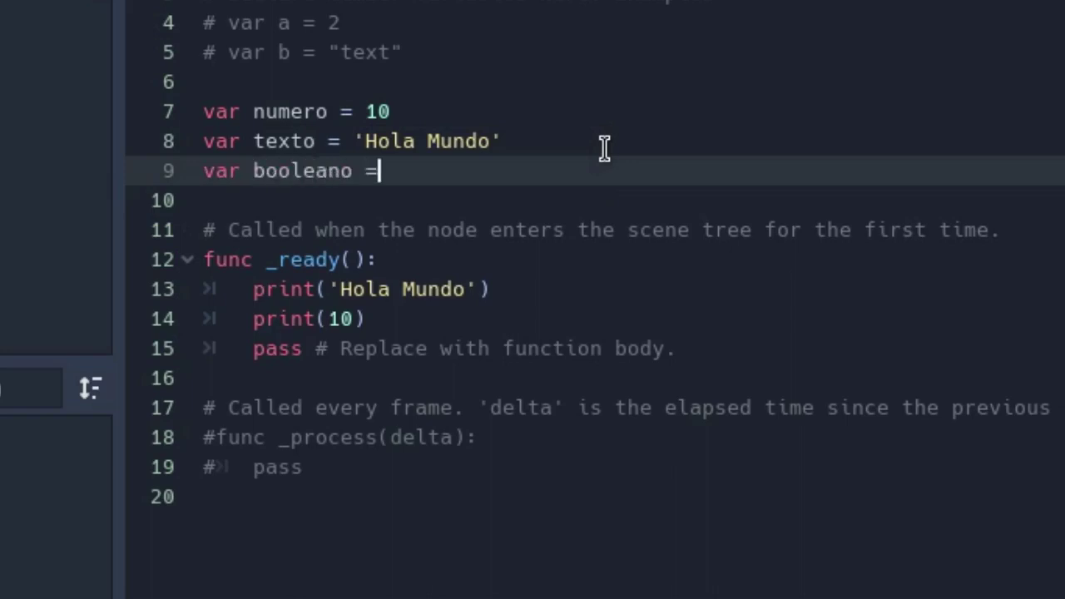
text(true)
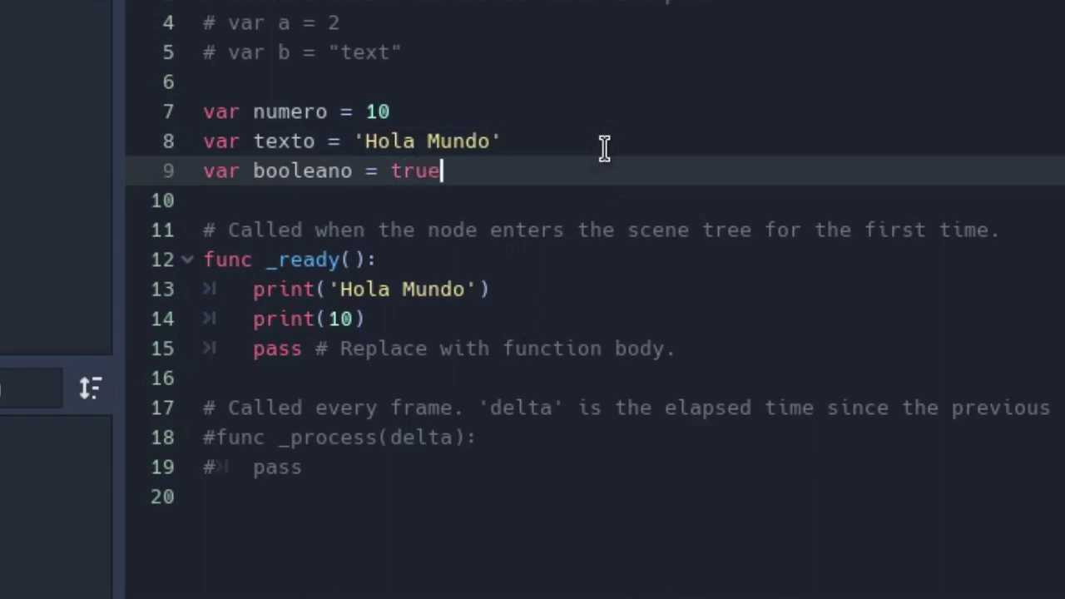
key(BackSpace)
key(BackSpace)
key(BackSpace)
key(BackSpace)
text(fal)
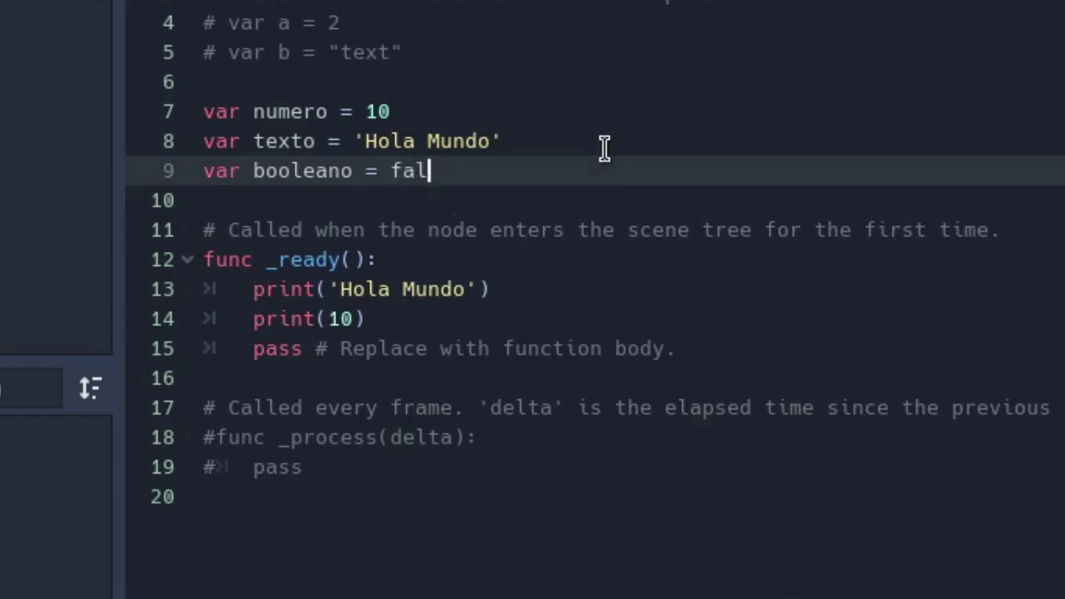
text(se)
key(BackSpace)
key(BackSpace)
key(BackSpace)
key(BackSpace)
key(BackSpace)
text(tru)
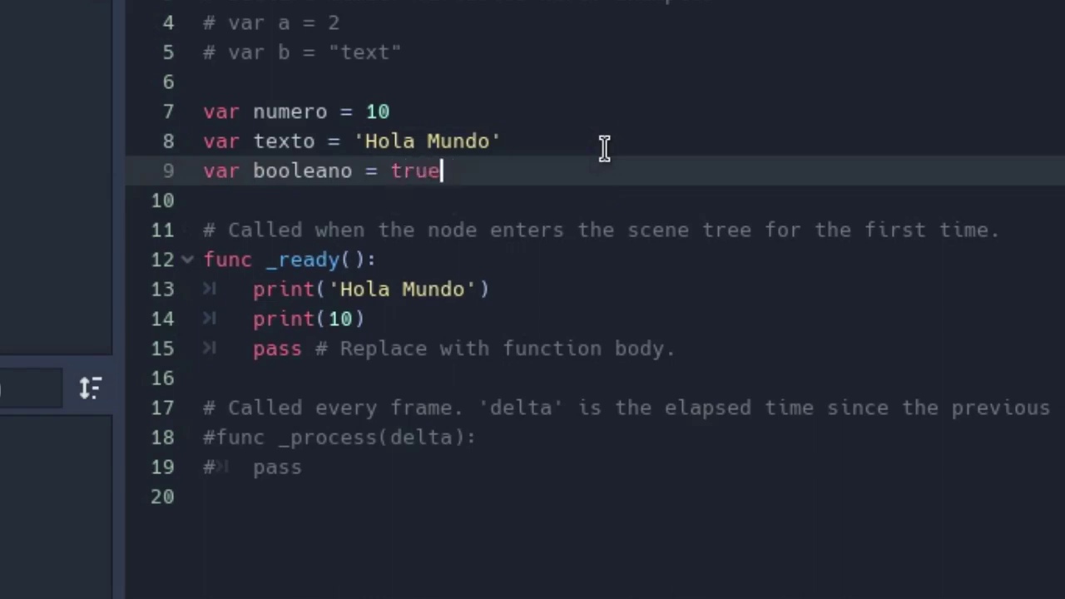
text(e)
key(Return)
Try several values for a trial nombre variable, then delete that line
text(var )
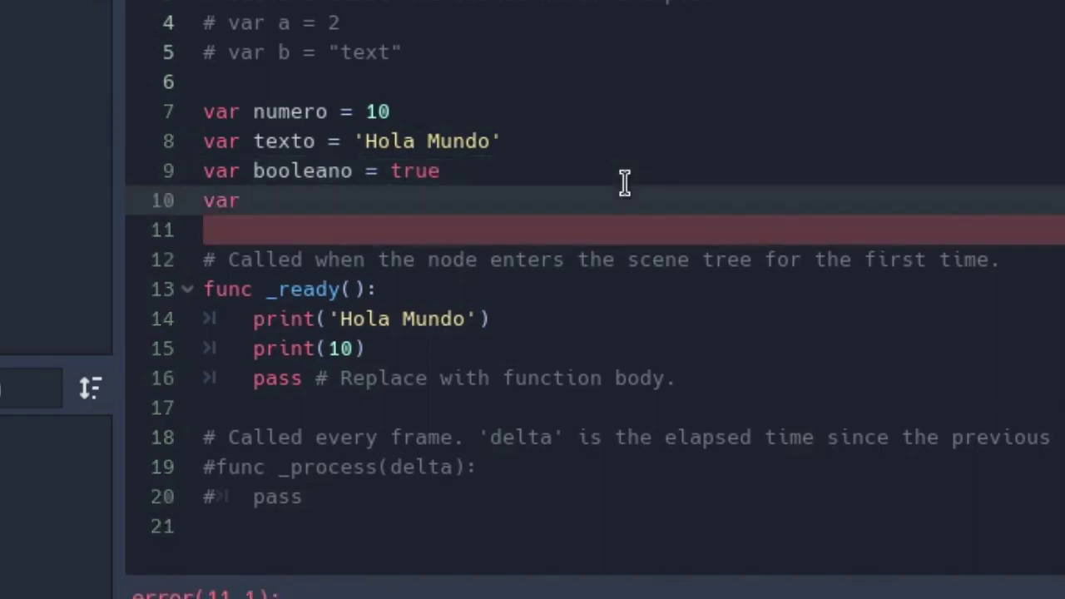
text(n)
text(om)
text(bre = )
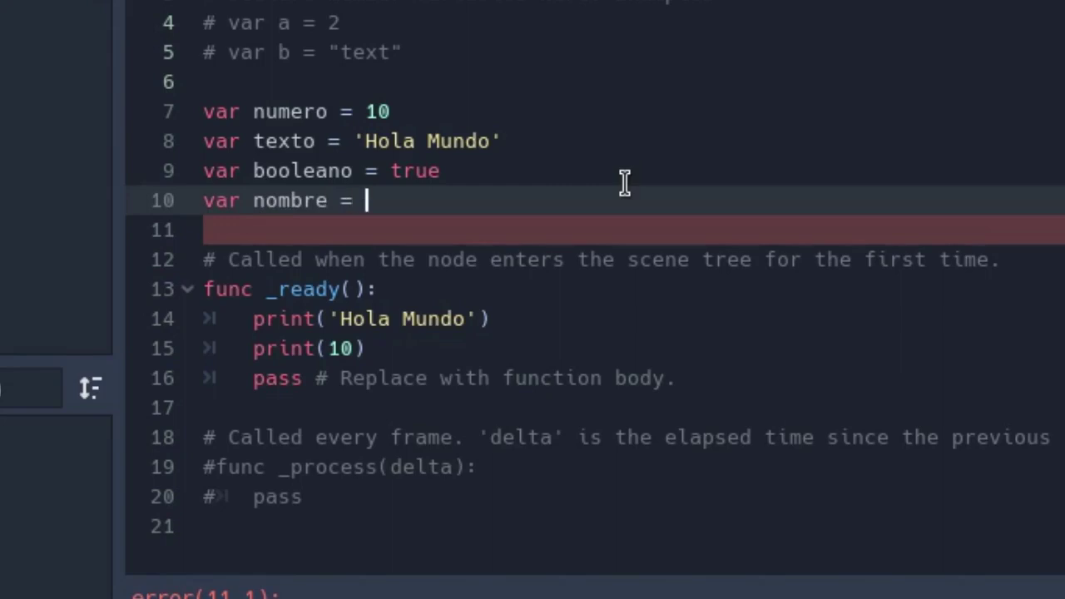
text("Cesar)
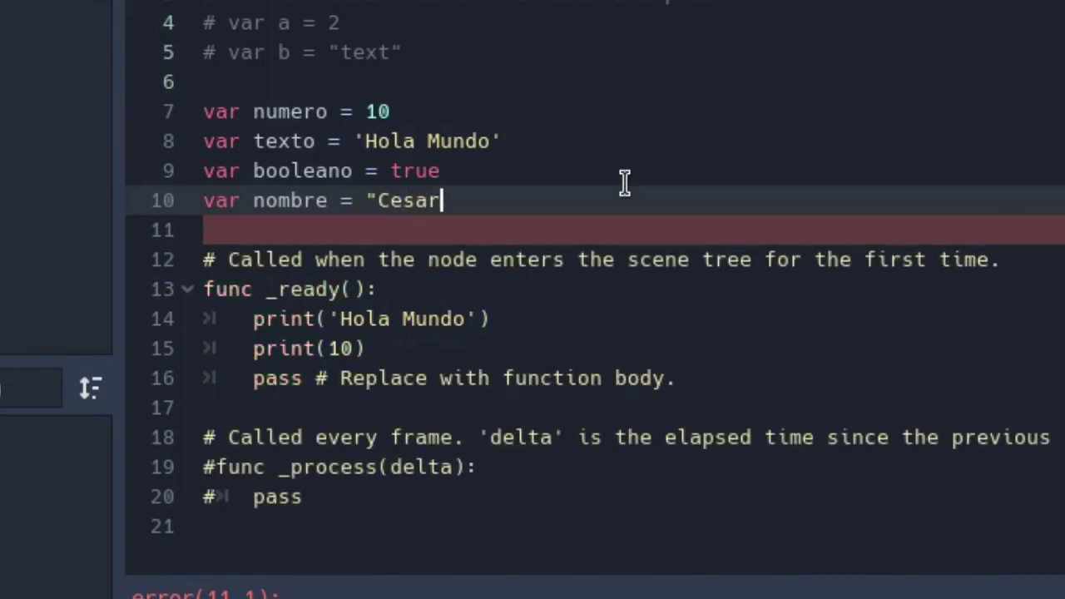
key(BackSpace)
key(BackSpace)
key(BackSpace)
key(BackSpace)
key(BackSpace)
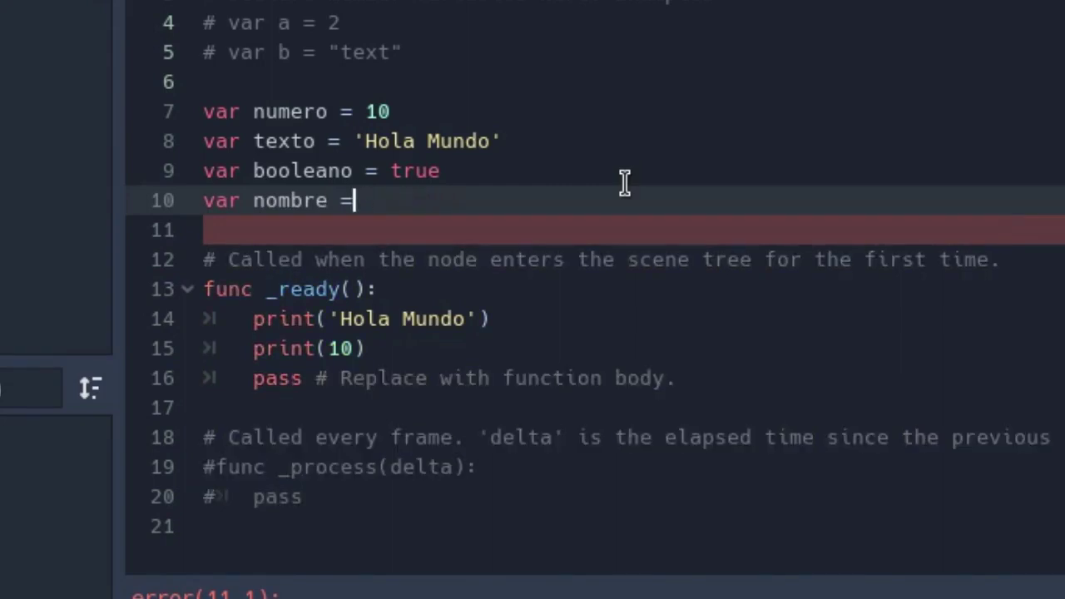
text(103)
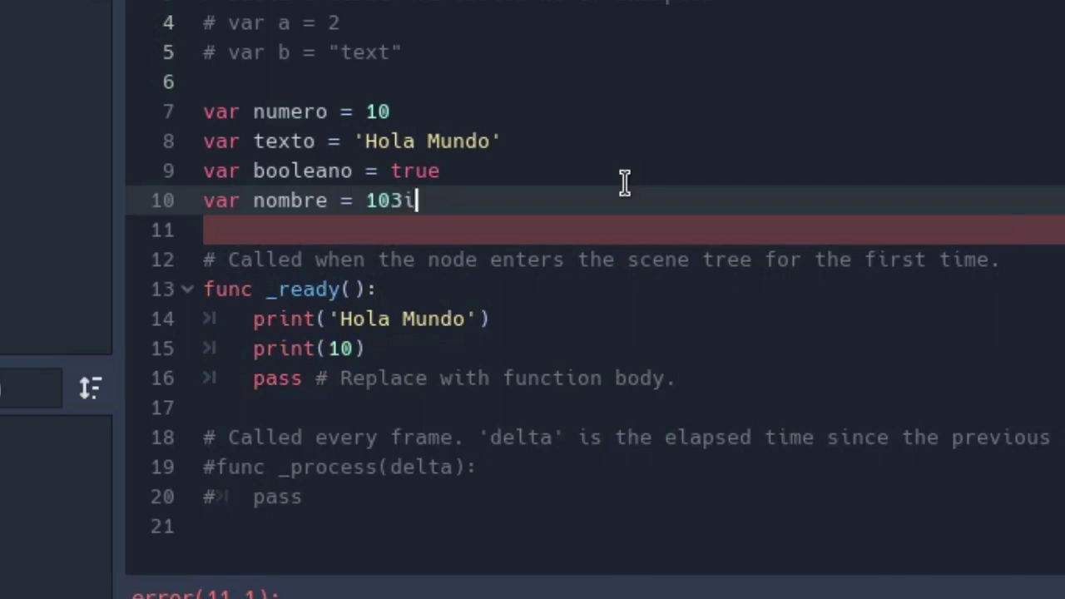
text(i)
key(BackSpace)
key(BackSpace)
key(BackSpace)
key(BackSpace)
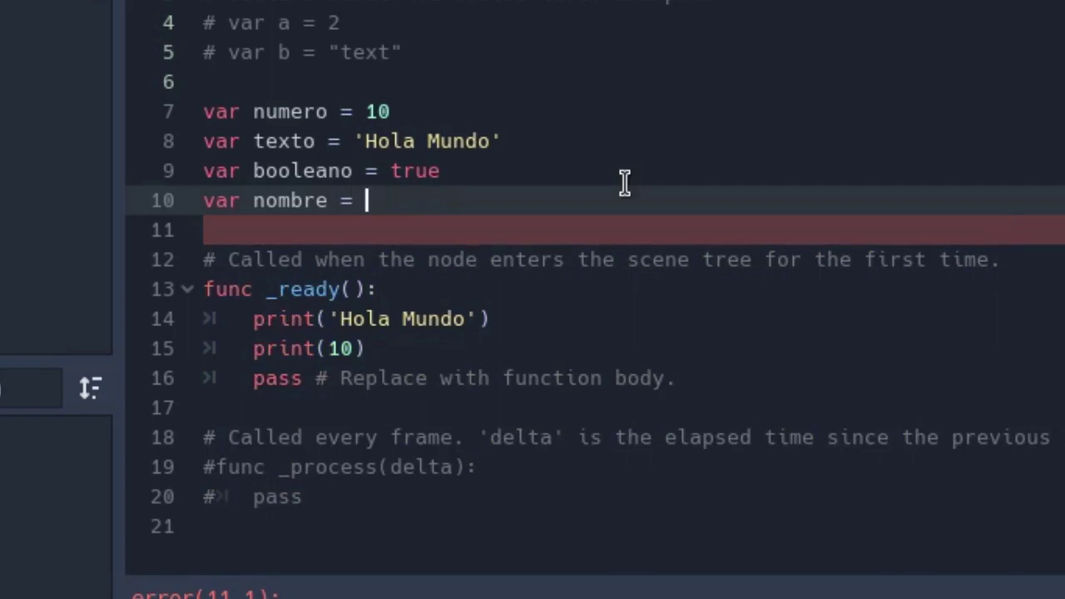
text(true)
key(BackSpace)
key(BackSpace)
key(BackSpace)
text(fal)
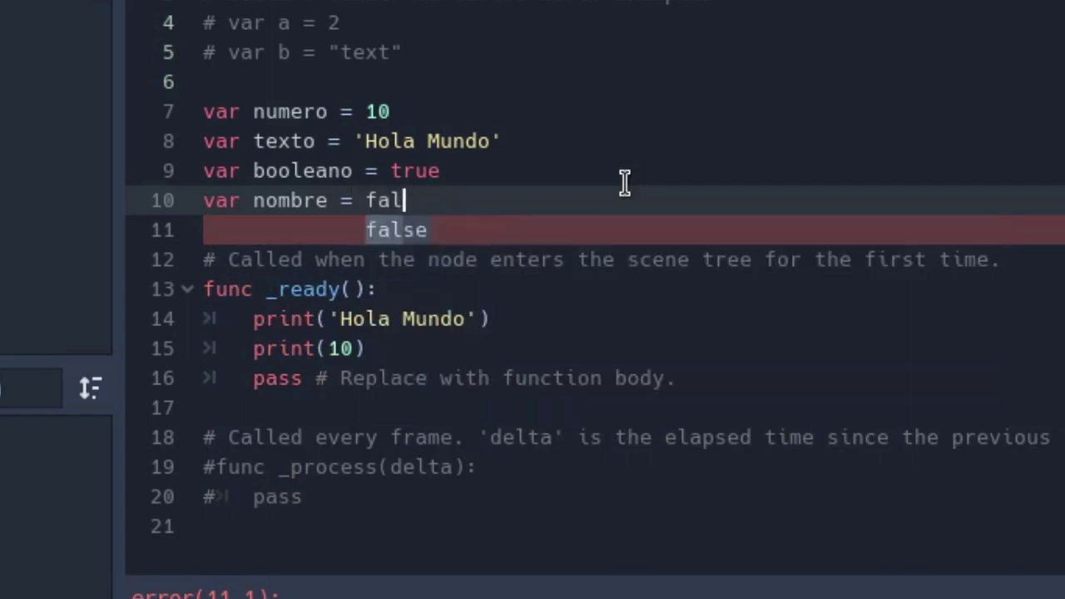
text(s)
key(ctrl+shift+k)
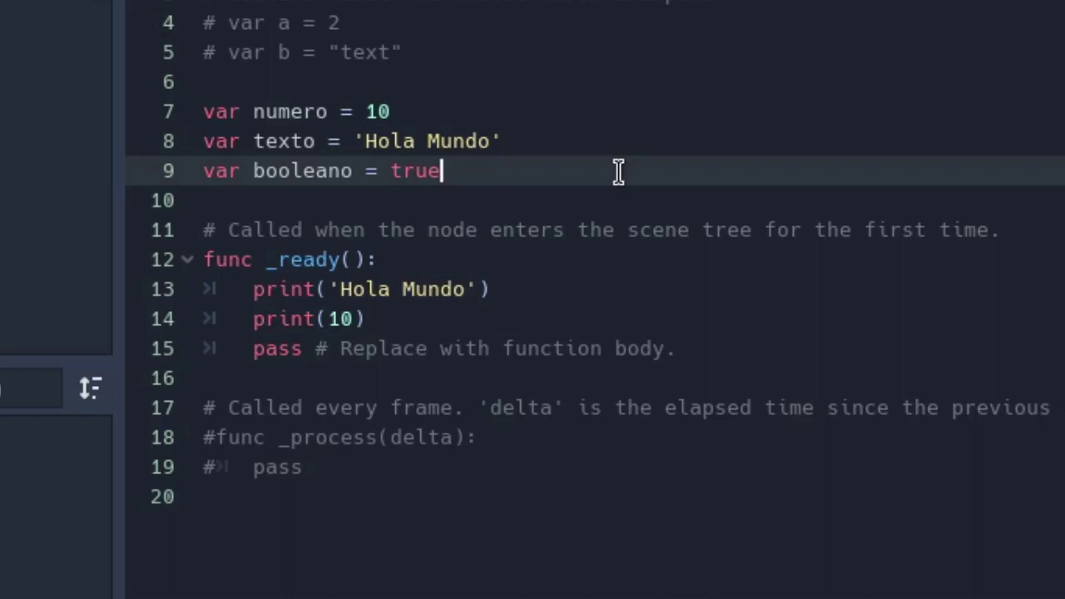
Add print(texto) as the first line inside _ready
key(Up)
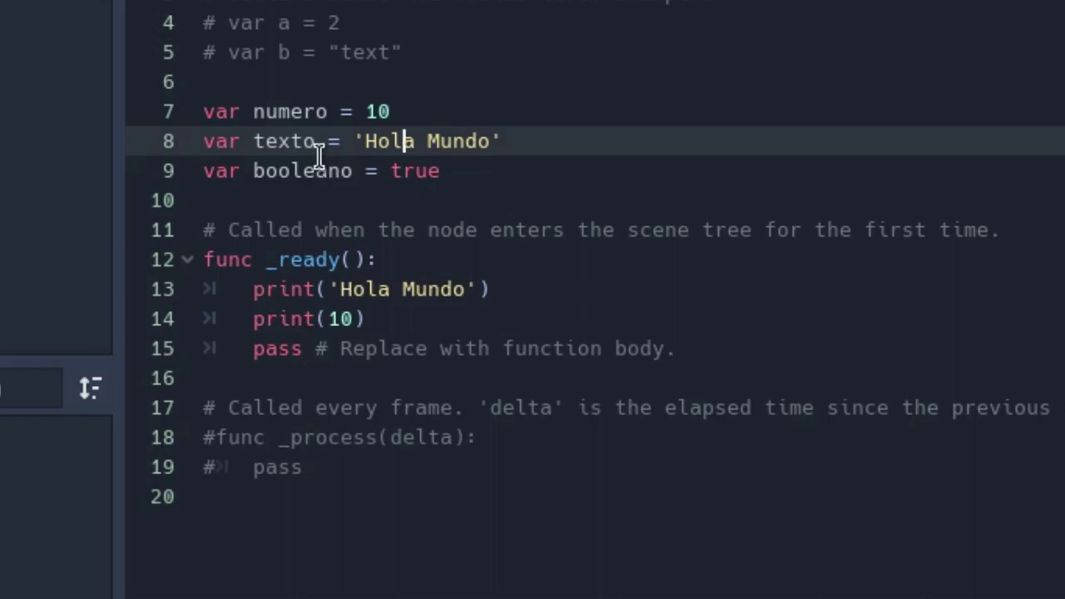
scroll(478, 246, down, 1)
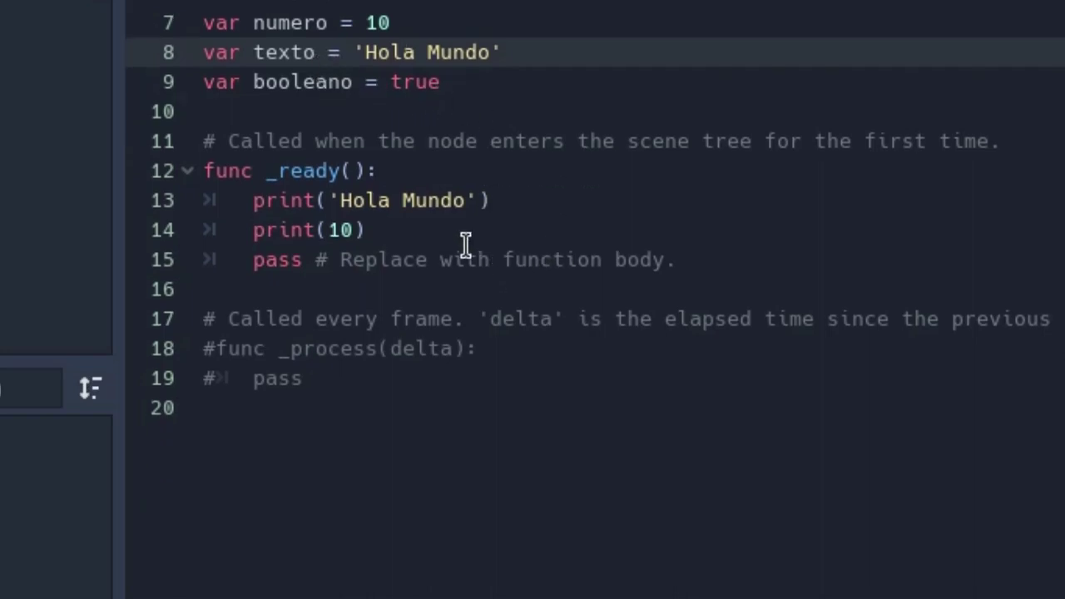
click(442, 167)
key(Return)
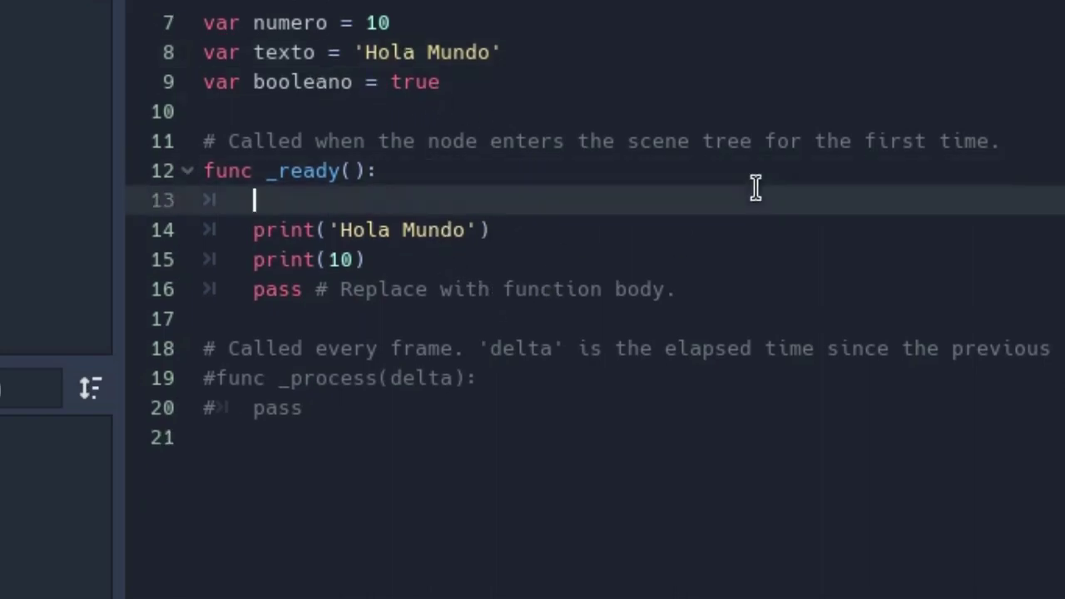
text(print())
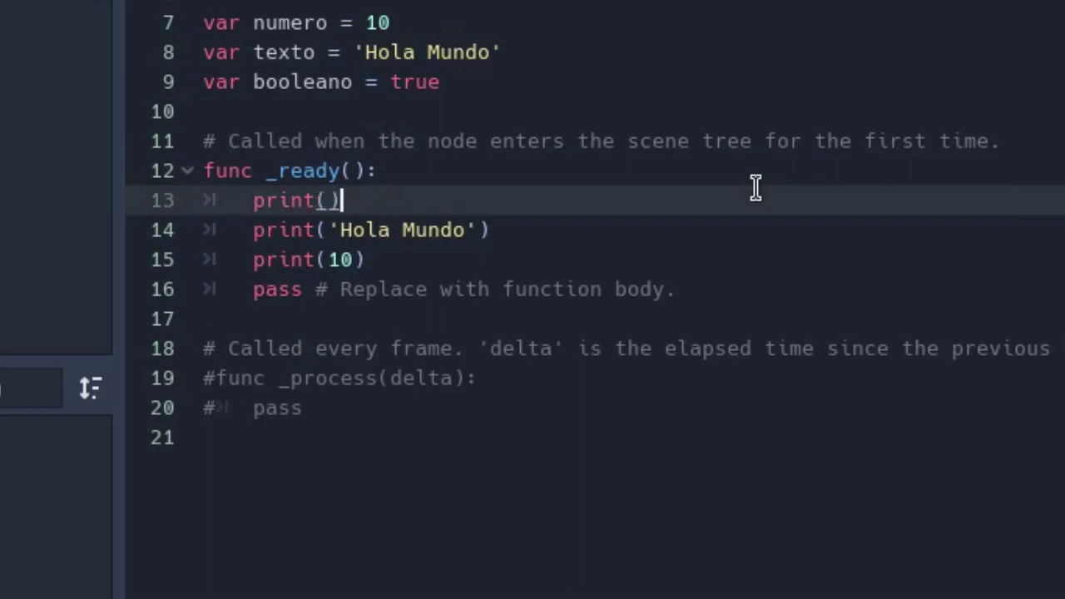
key(Left)
text(te)
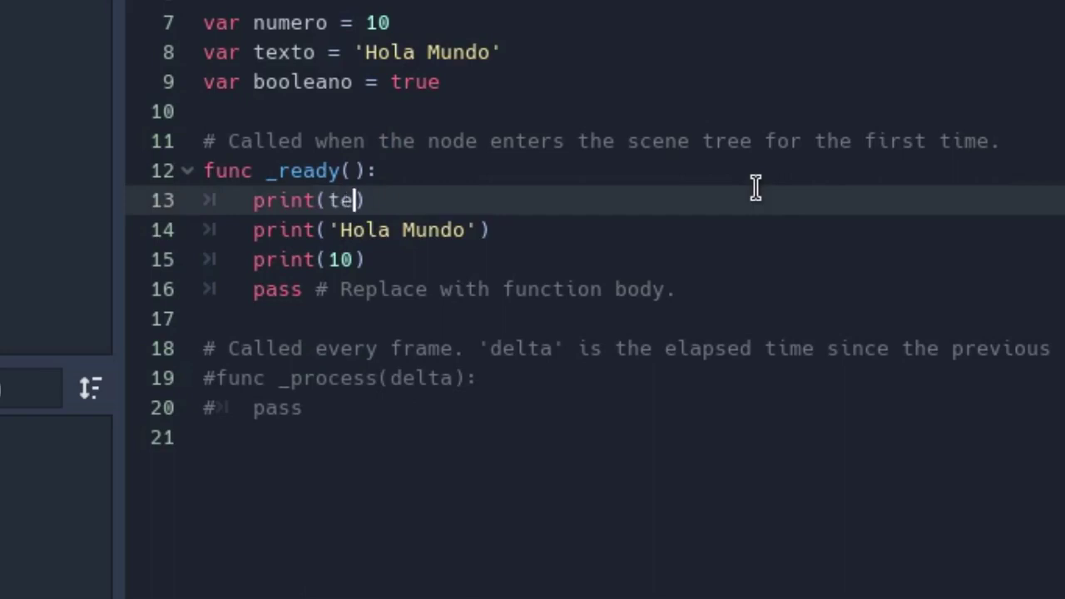
text(xto)
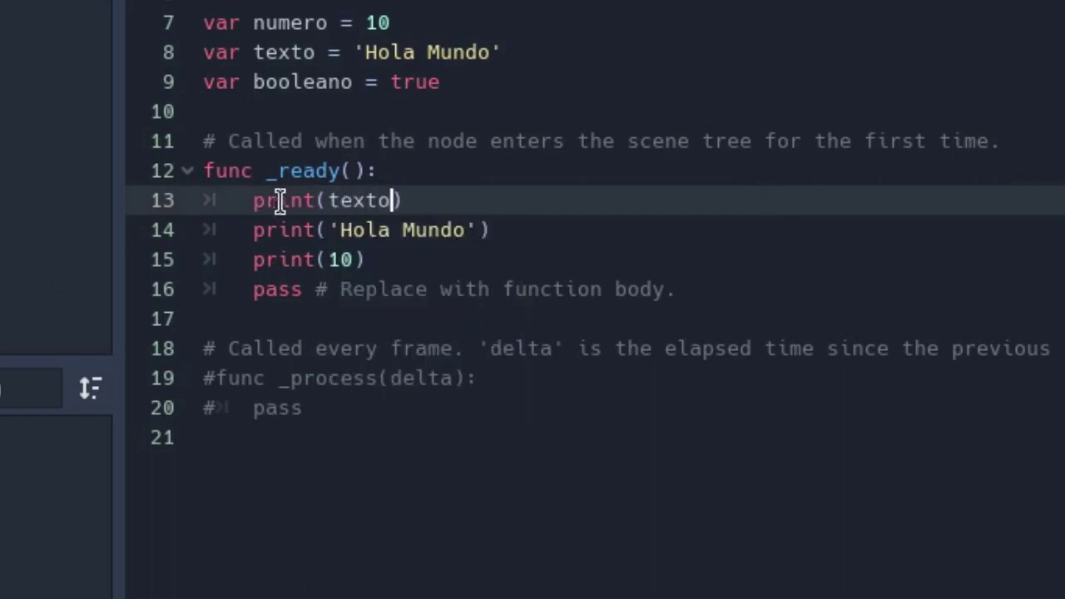
Delete the print('Hola Mundo') line from _ready
double_click(358, 204)
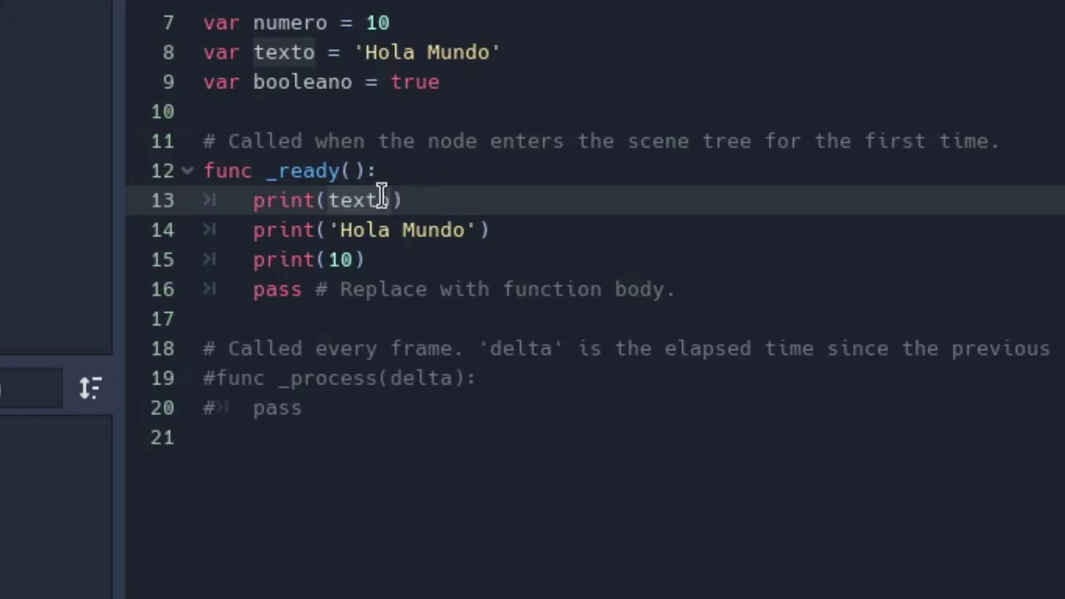
click(501, 238)
click(164, 219)
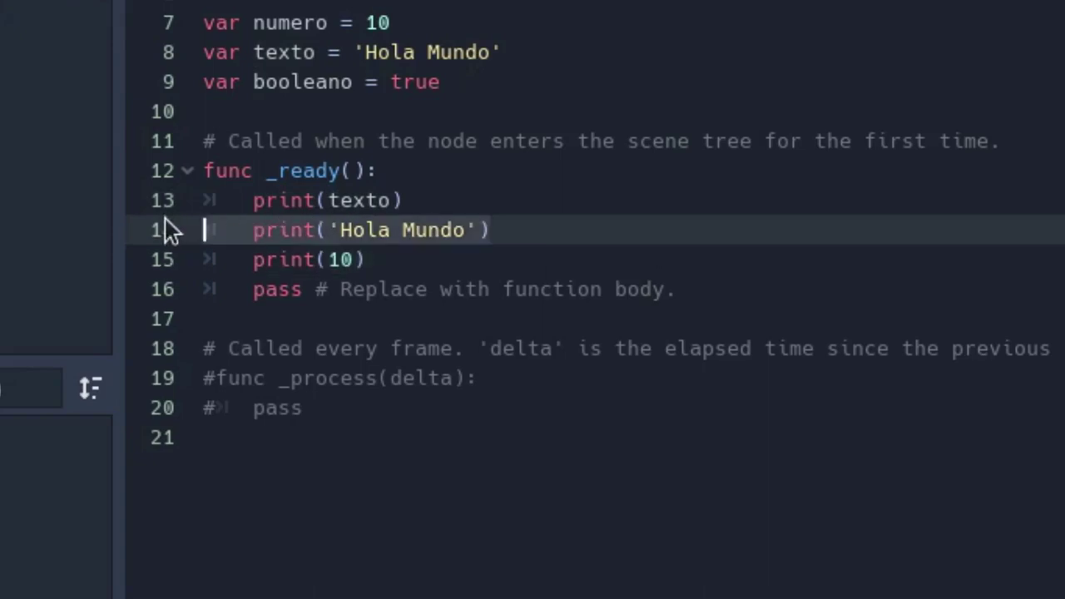
key(BackSpace)
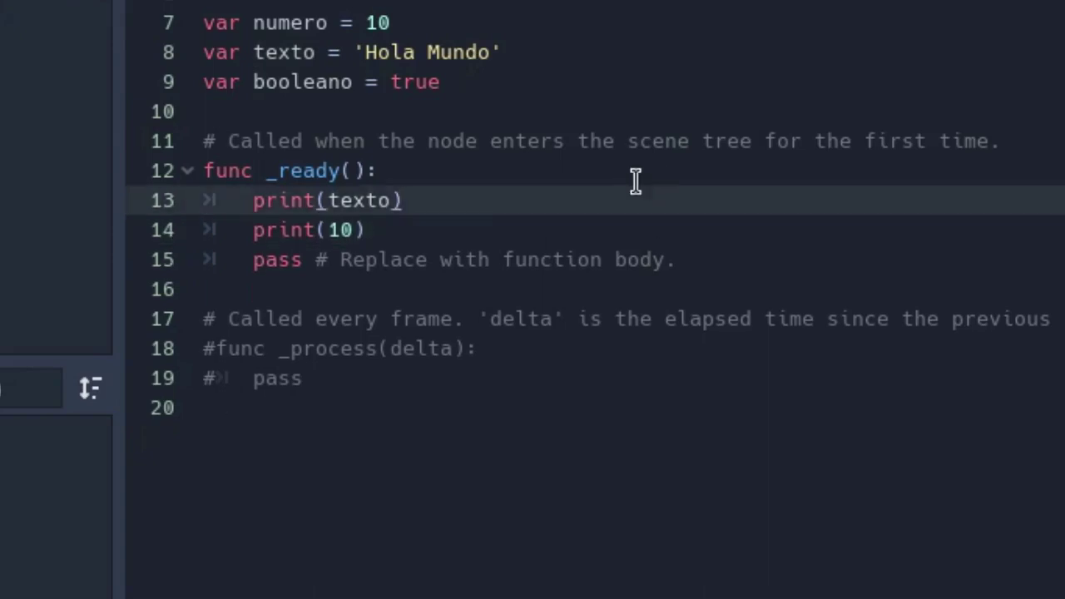
click(132, 260)
click(129, 241)
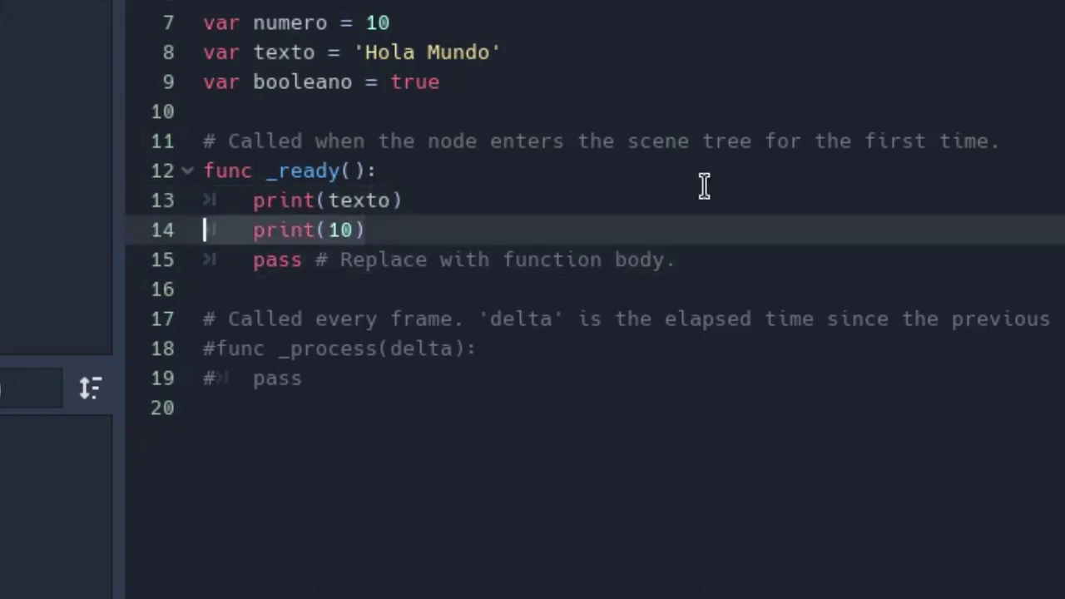
Delete print(10) and run the Node2D scene, which outputs Hola Mundo
key(shift+End)
key(BackSpace)
key(BackSpace)
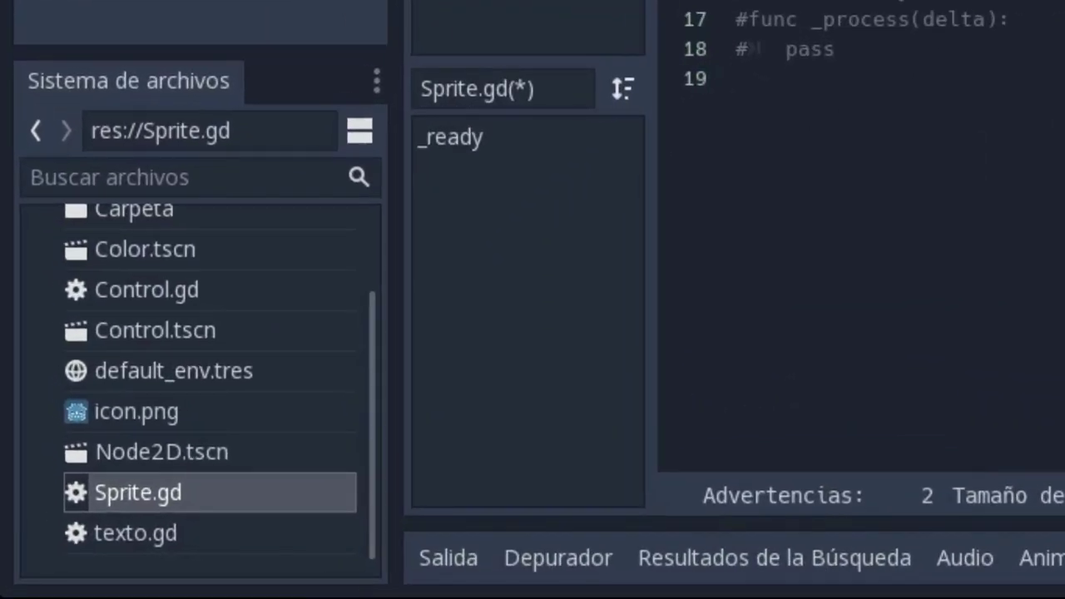
click(242, 457)
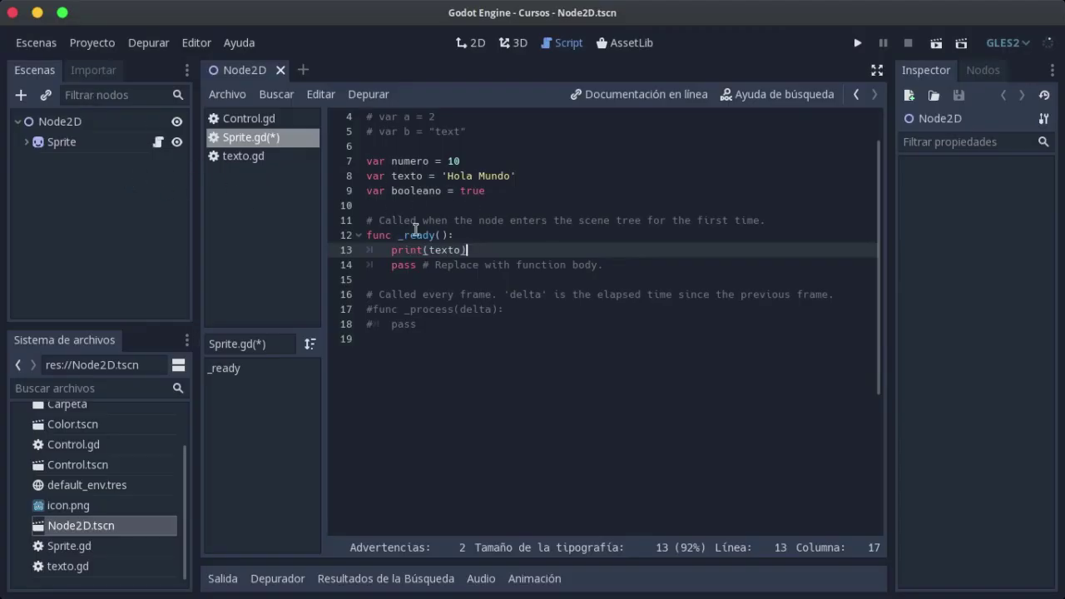
click(453, 221)
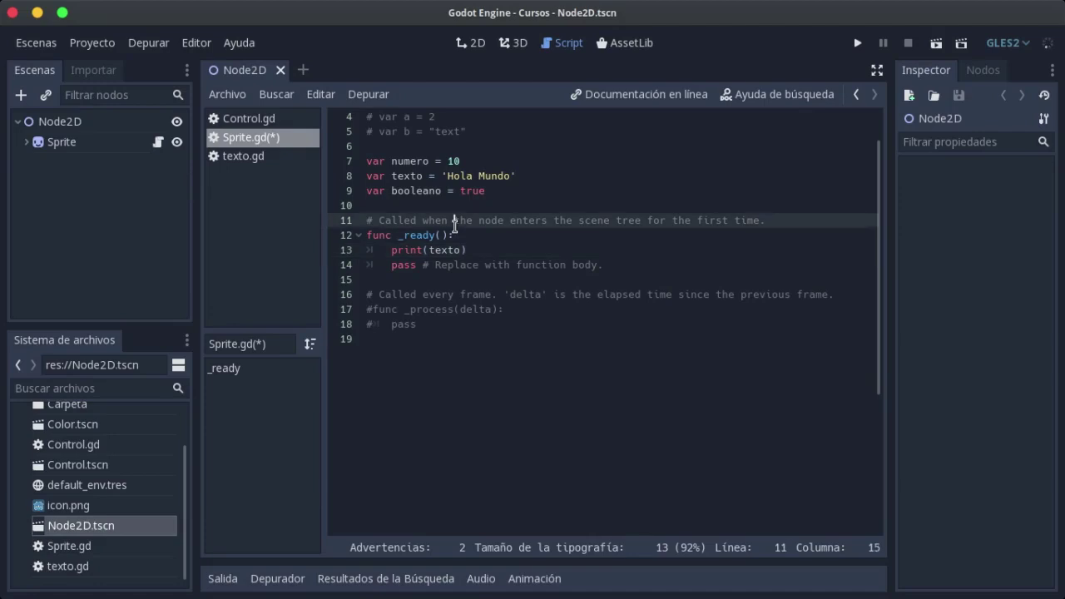
click(934, 44)
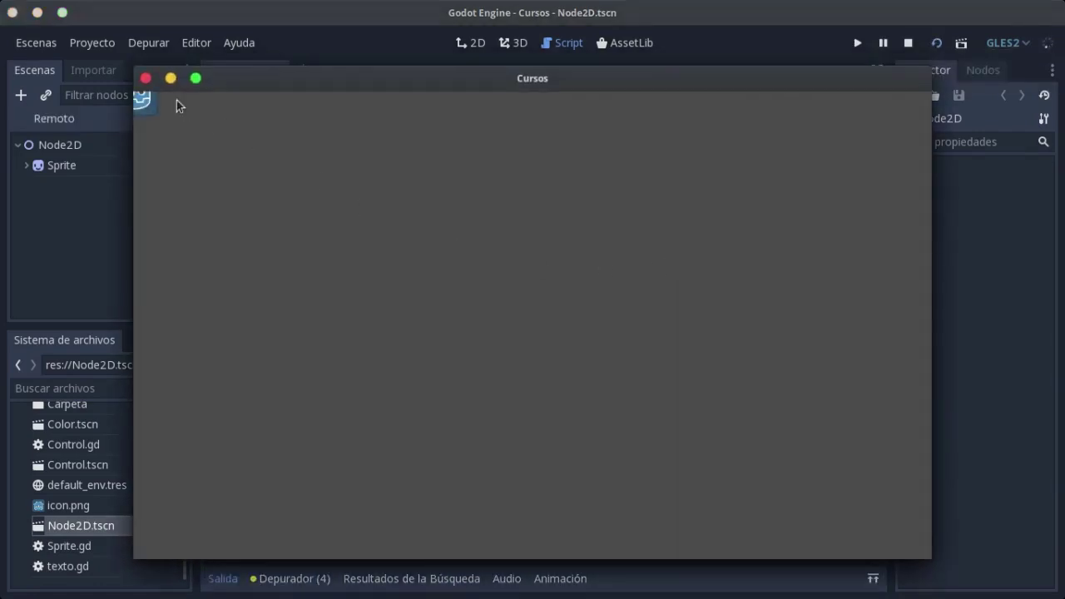
click(146, 78)
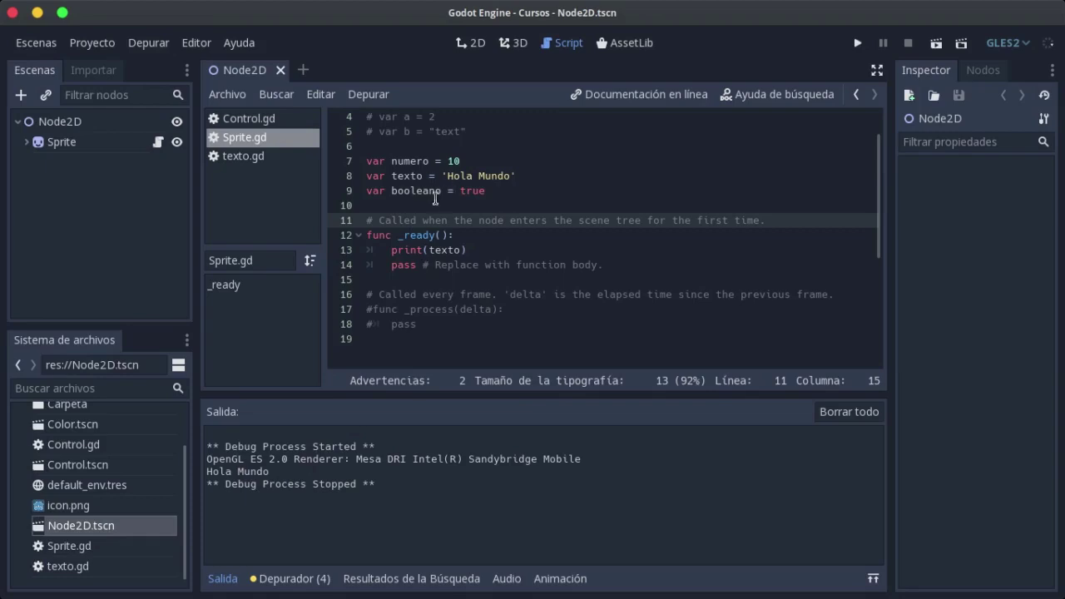
Change print(texto) to print(booleano) and rerun the scene to output True
double_click(450, 249)
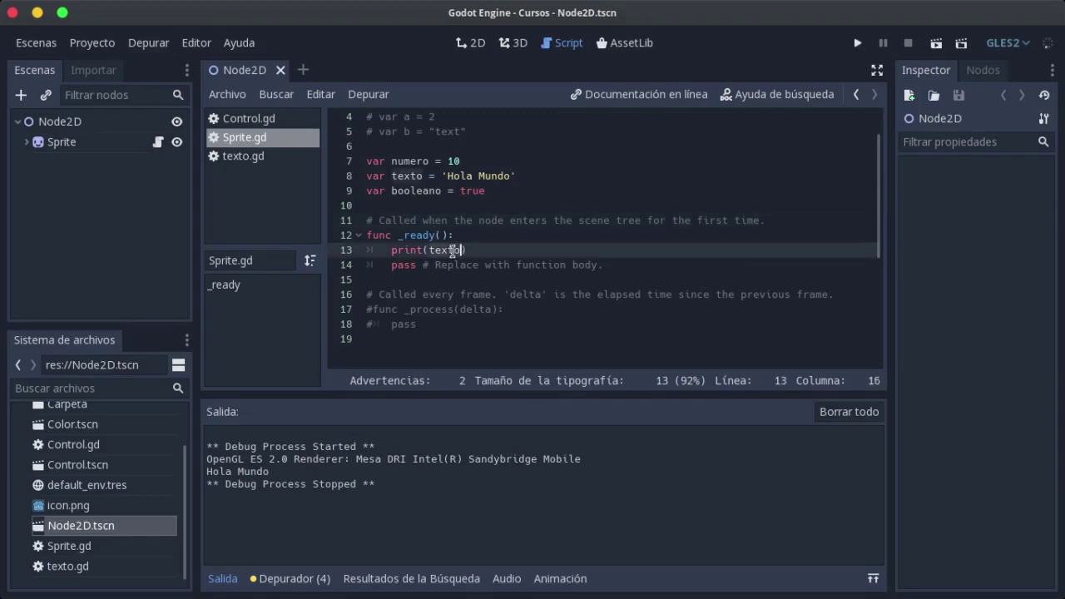
text(boo)
key(Return)
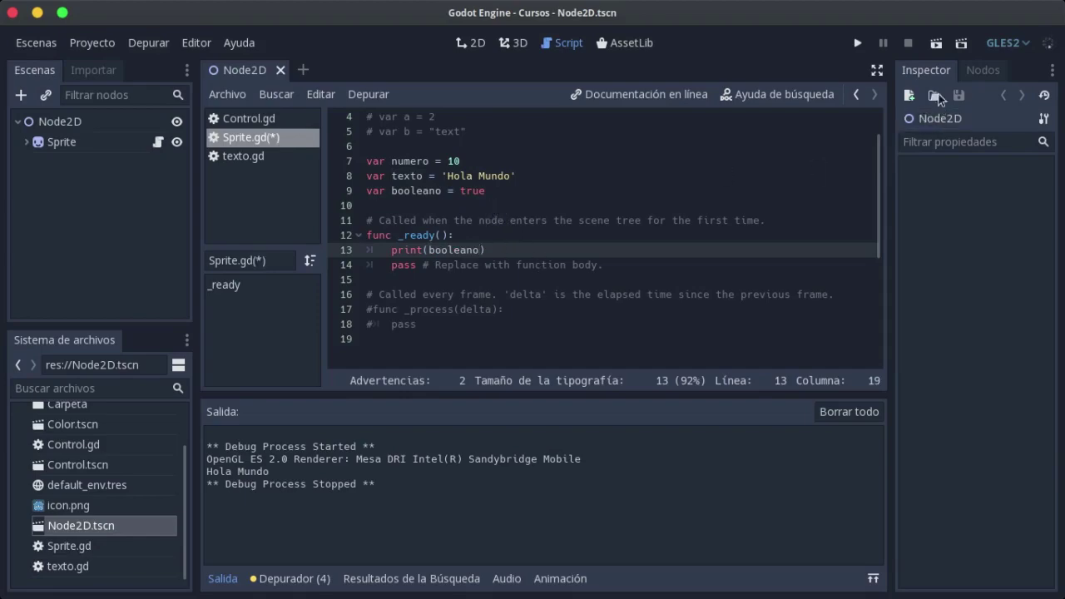
click(936, 42)
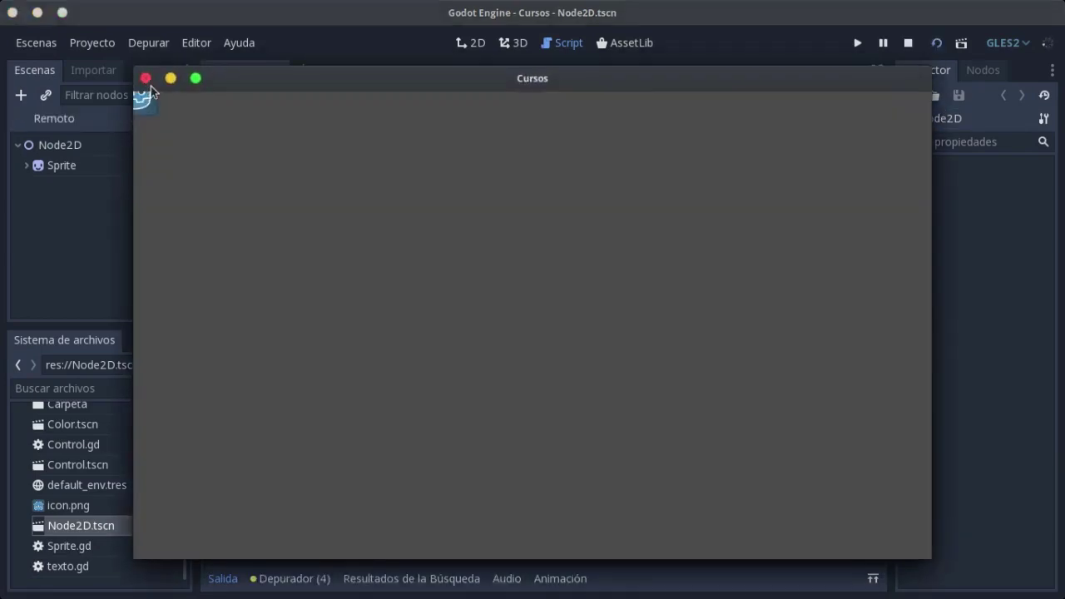
click(145, 79)
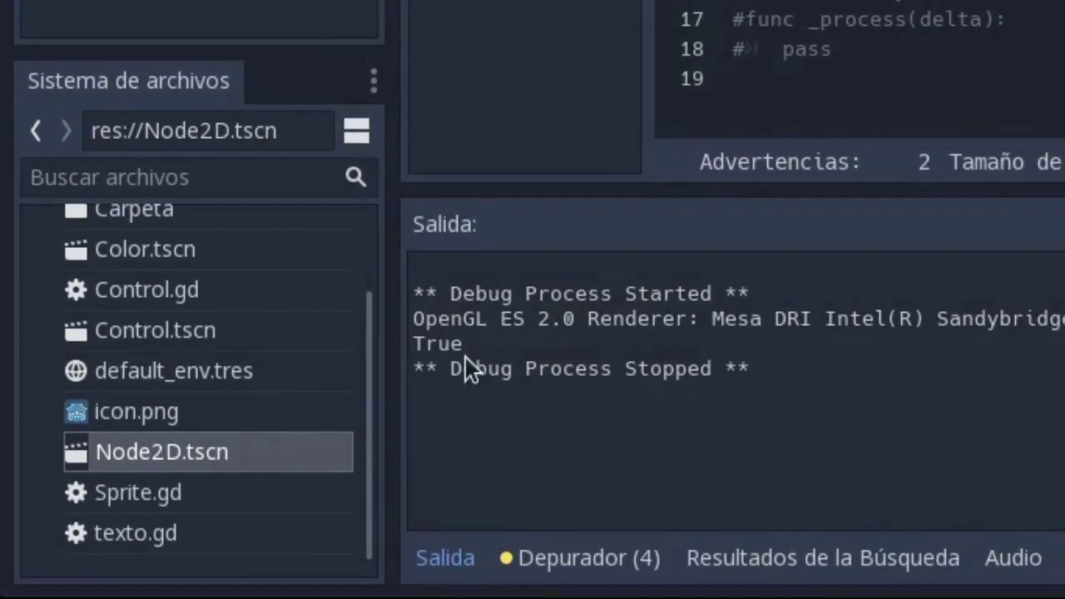